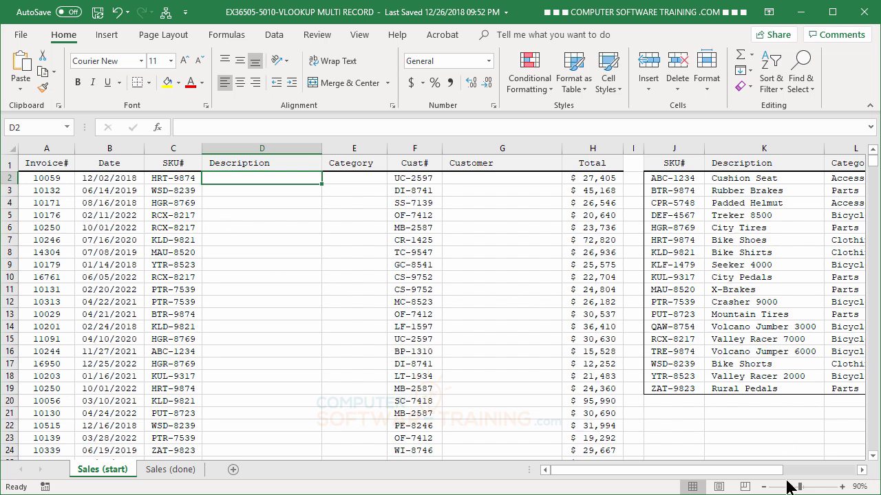
Examine the SKU and customer lookup tables beside the sales records on the Sales (start) sheet
{"action": "left_click_drag", "start_coordinate": [752, 472], "coordinate": [772, 472]}
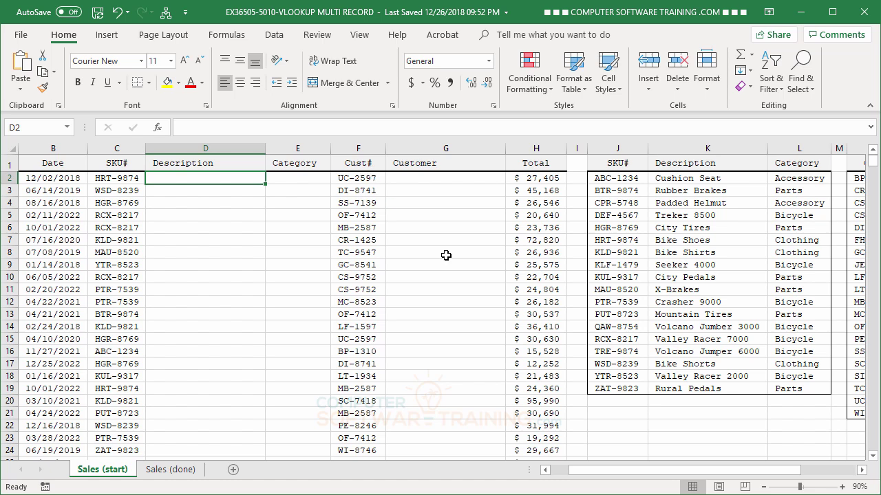
{"action": "left_click", "coordinate": [861, 470]}
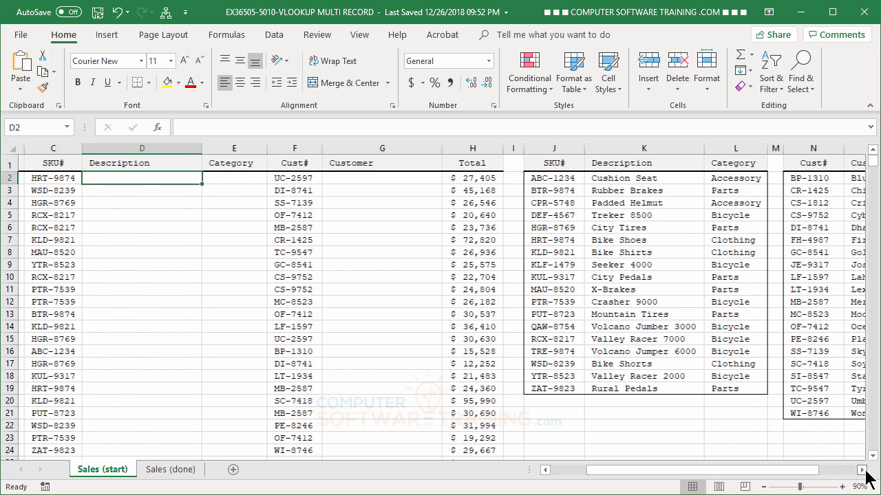
{"action": "left_click", "coordinate": [861, 471]}
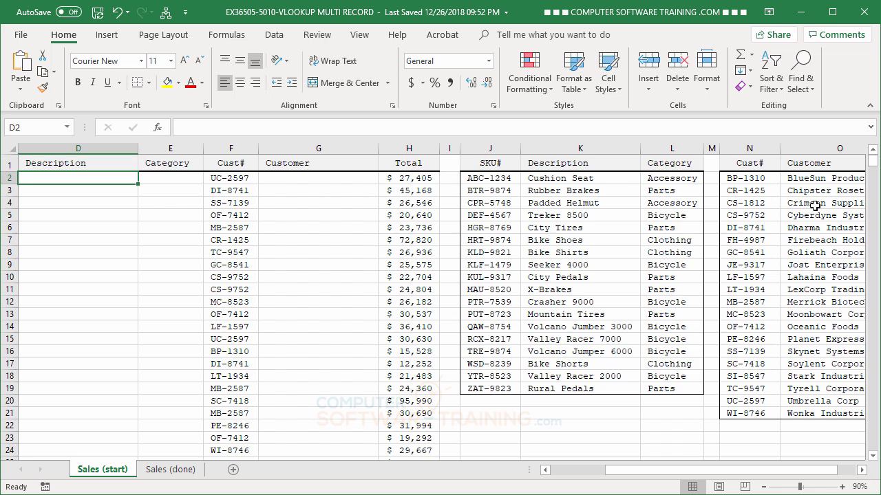
{"action": "left_click_drag", "start_coordinate": [734, 474], "coordinate": [689, 474]}
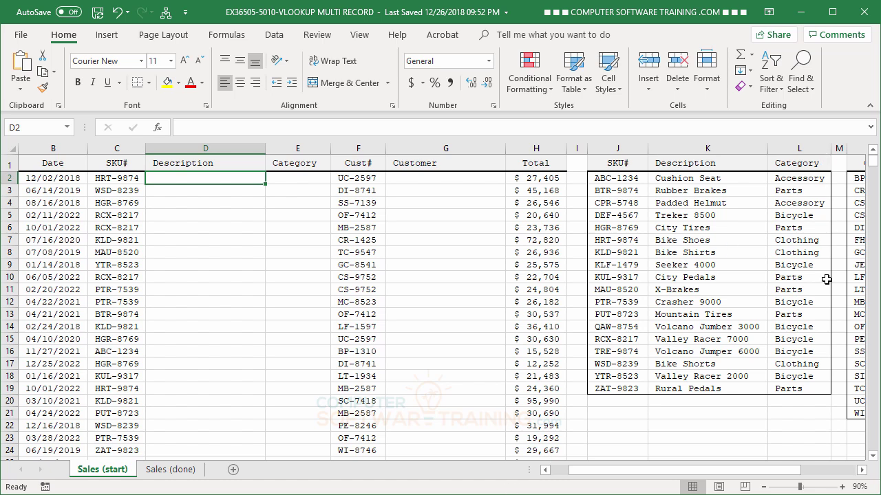
{"action": "left_click", "coordinate": [861, 470]}
{"action": "left_click", "coordinate": [862, 470]}
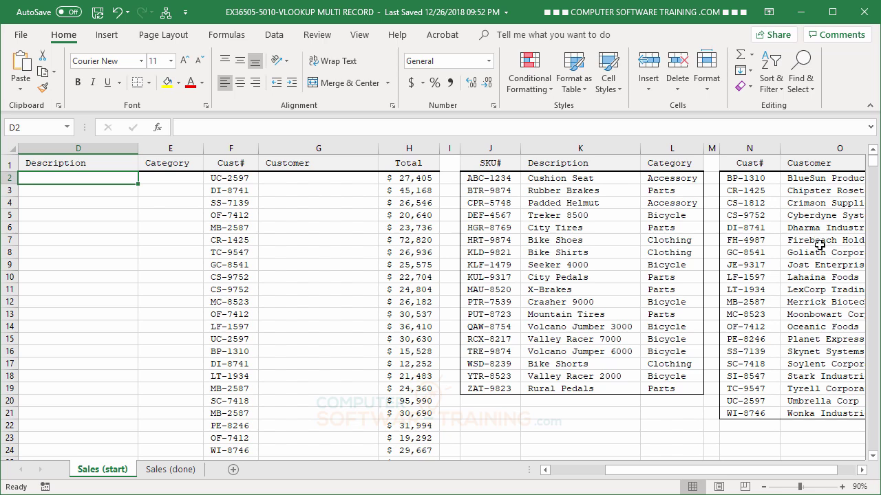
{"action": "left_click_drag", "start_coordinate": [723, 474], "coordinate": [645, 468]}
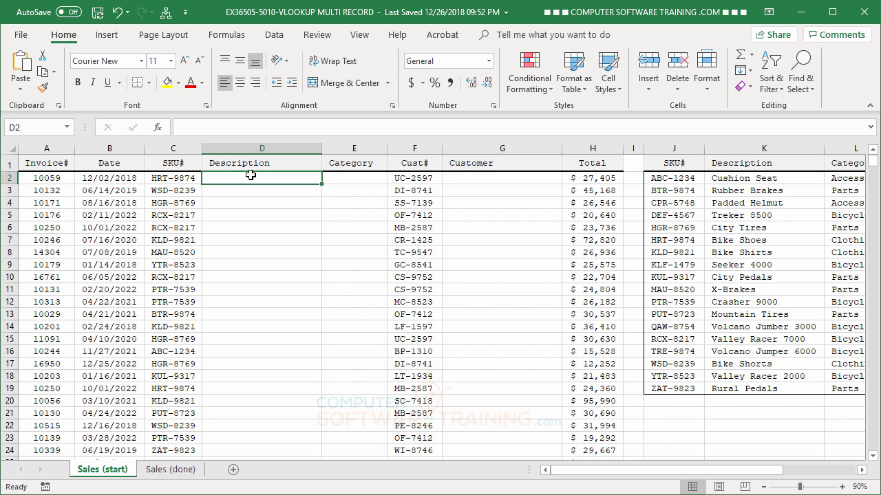
Start a VLOOKUP formula in cell D2 with the SKU in C2 as the lookup value
{"action": "type", "text": "=vl"}
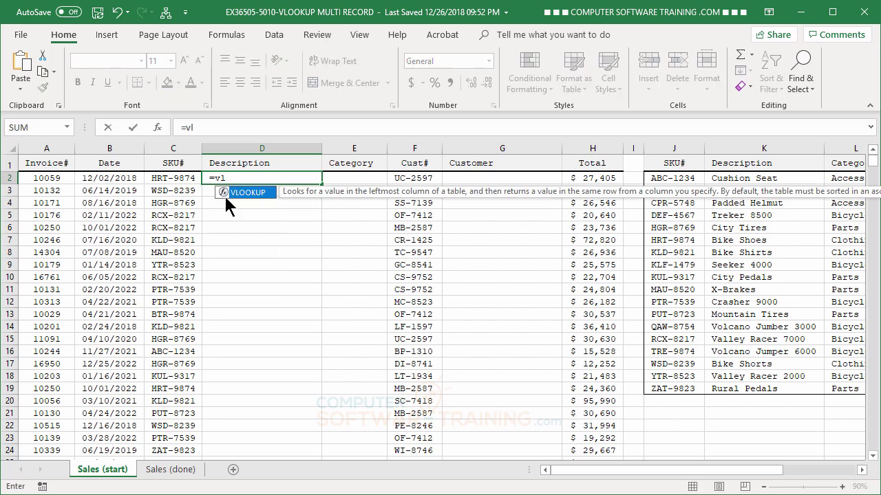
{"action": "double_click", "coordinate": [224, 193]}
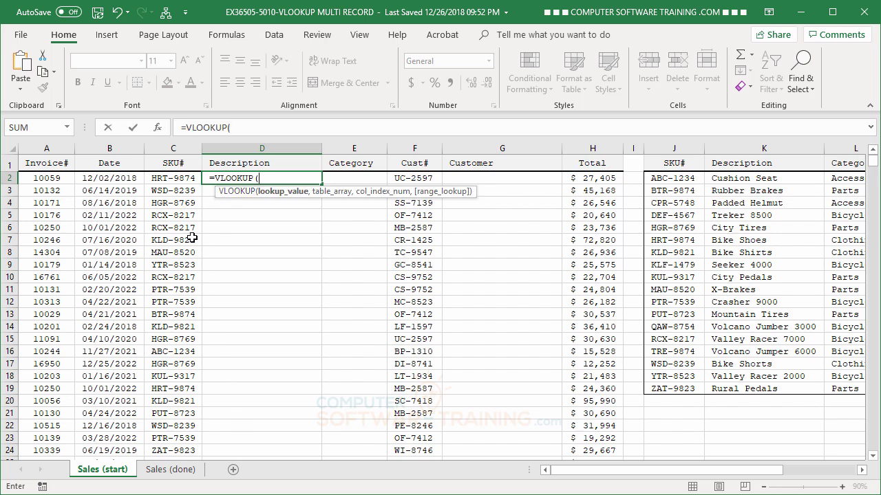
{"action": "left_click", "coordinate": [170, 179]}
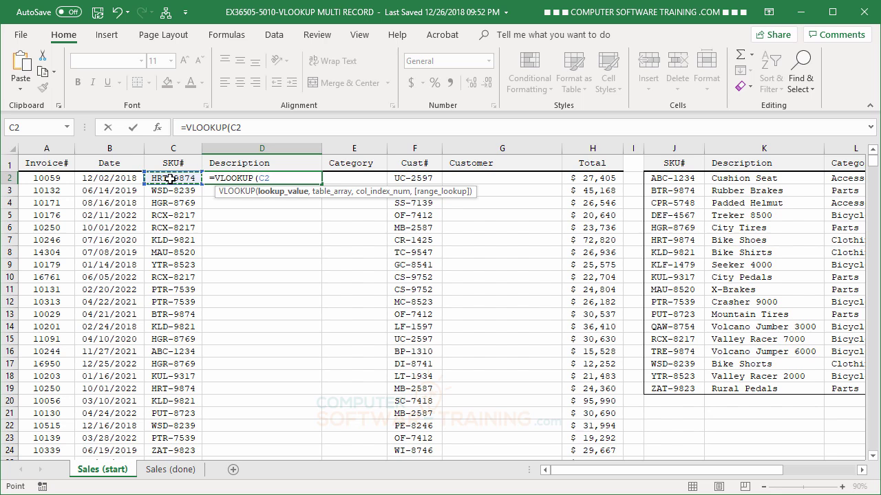
{"action": "type", "text": ","}
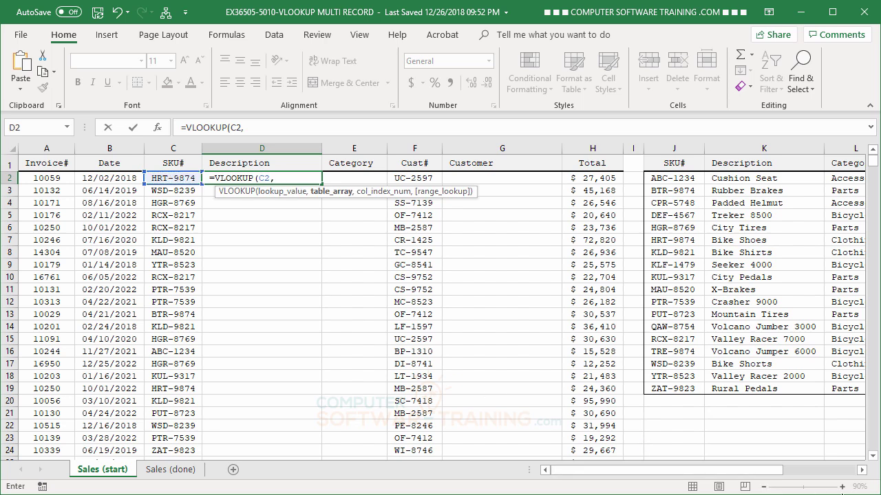
Set the VLOOKUP table array to the entire columns J:L of the SKU table
{"action": "left_click", "coordinate": [864, 471]}
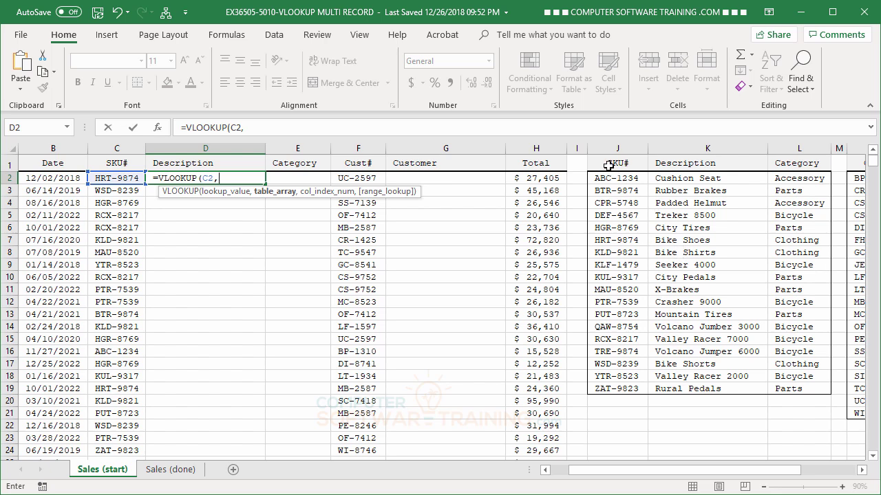
{"action": "left_click_drag", "start_coordinate": [606, 164], "coordinate": [800, 391]}
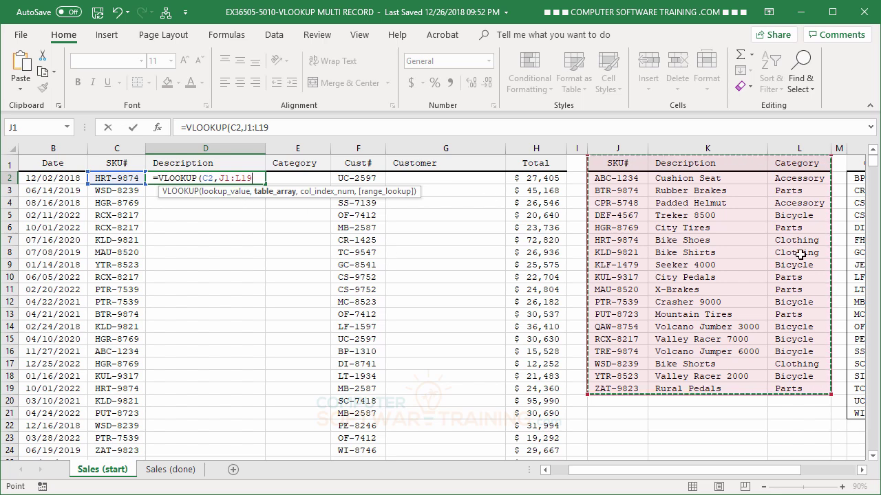
{"action": "left_click", "coordinate": [612, 147]}
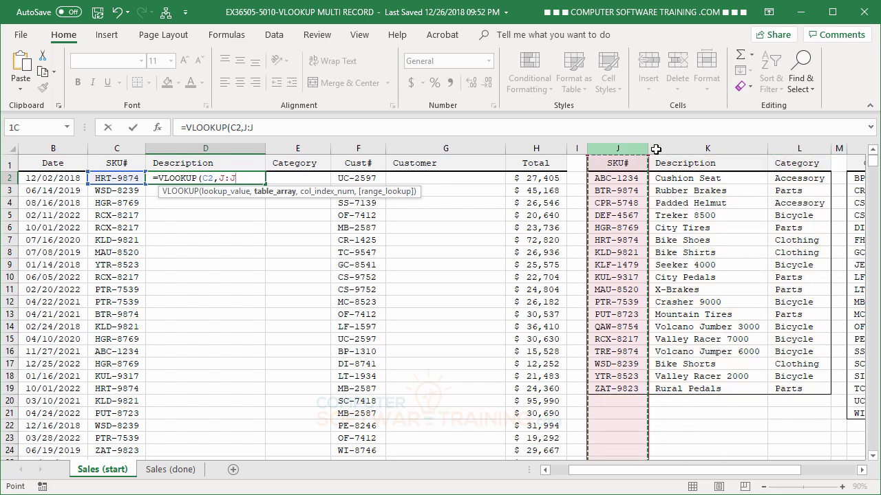
{"action": "left_click_drag", "start_coordinate": [655, 149], "coordinate": [709, 148]}
{"action": "left_click_drag", "start_coordinate": [775, 149], "coordinate": [792, 148]}
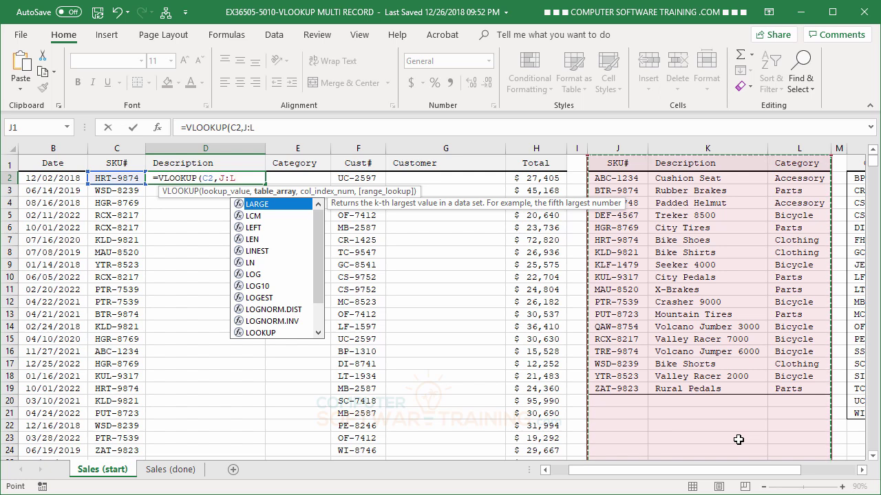
{"action": "type", "text": ","}
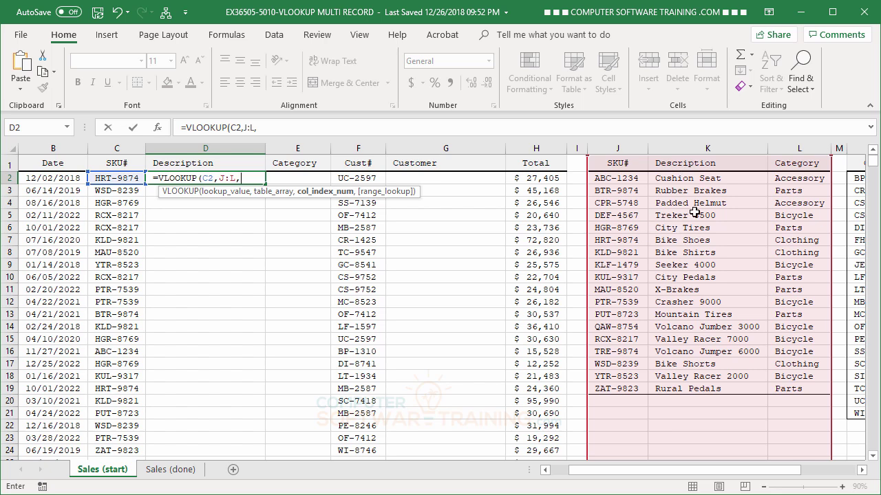
Complete the D2 formula with column index 2 and FALSE for an exact match
{"action": "type", "text": "2,"}
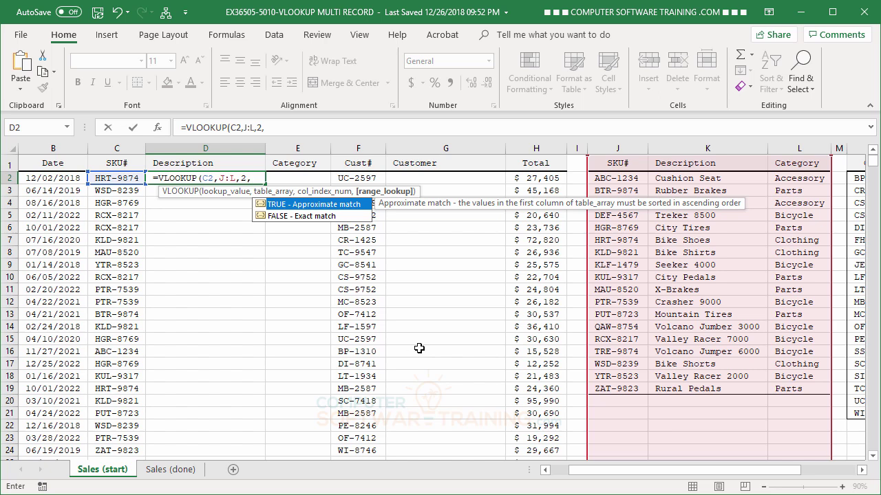
{"action": "double_click", "coordinate": [268, 215]}
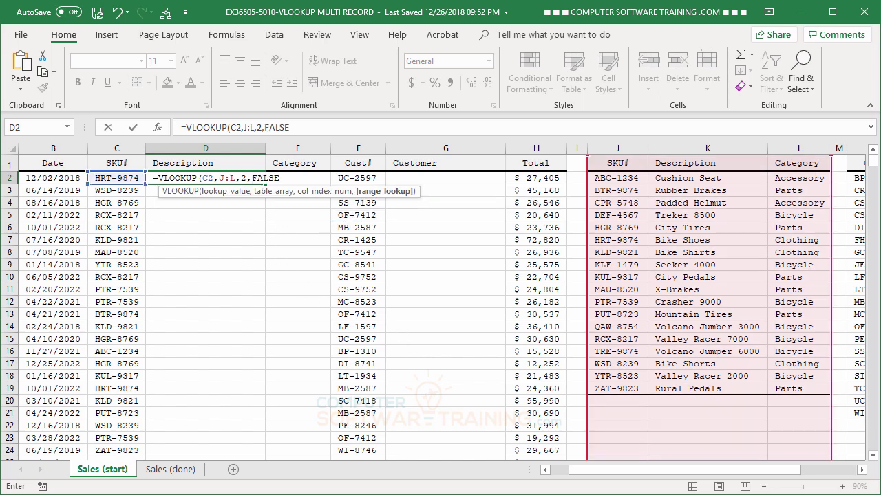
{"action": "key", "text": "Return"}
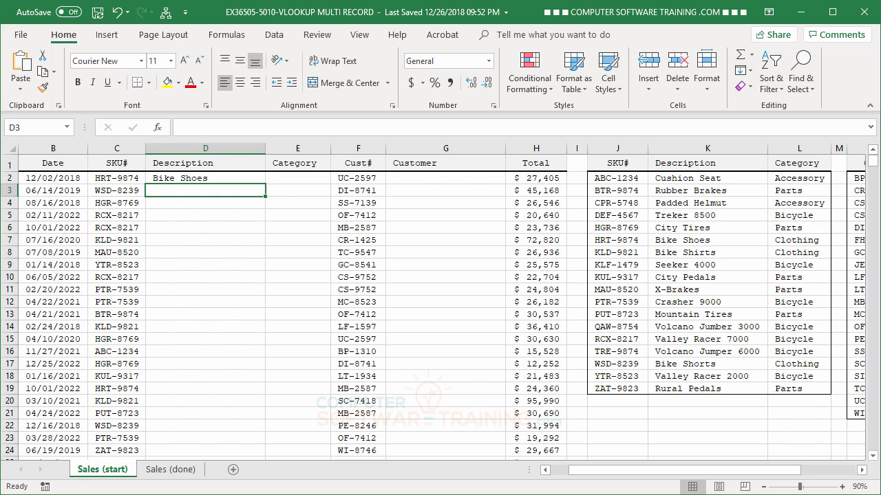
Copy the VLOOKUP formula text from D2 into Category cell E2, keeping its references unchanged
{"action": "left_click", "coordinate": [197, 181]}
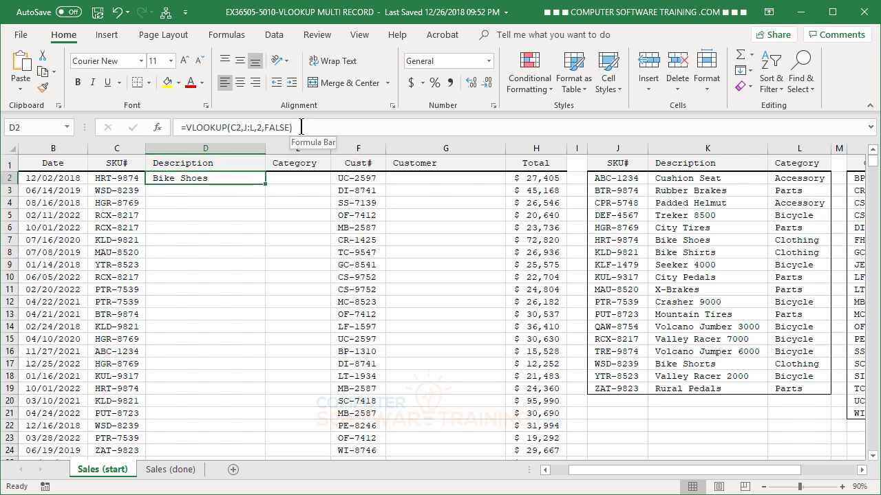
{"action": "left_click_drag", "start_coordinate": [305, 127], "coordinate": [173, 127]}
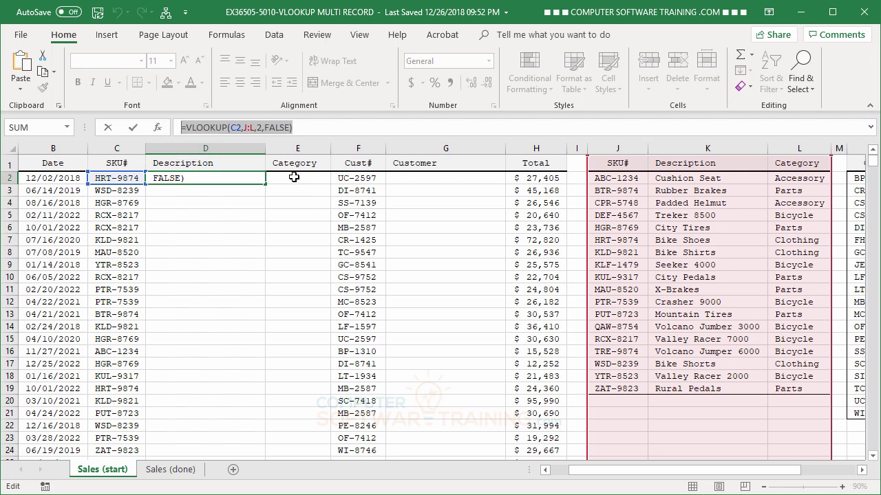
{"action": "key", "text": "ctrl+Return"}
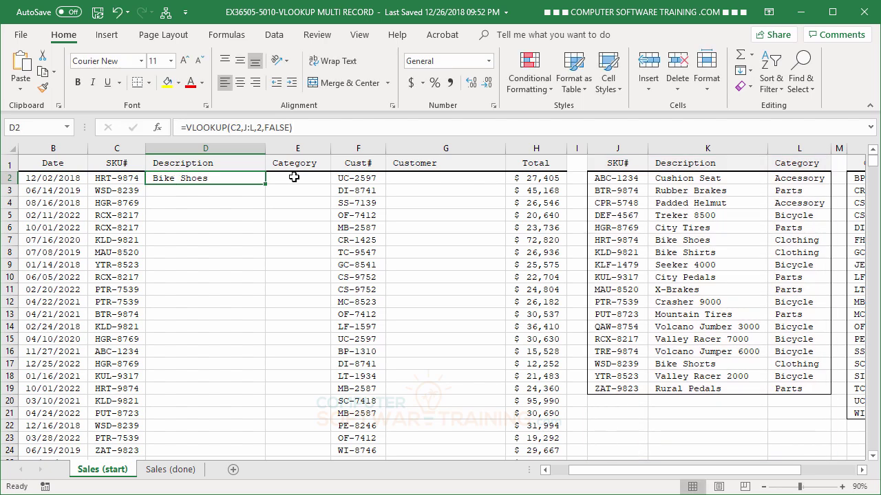
{"action": "left_click", "coordinate": [294, 177]}
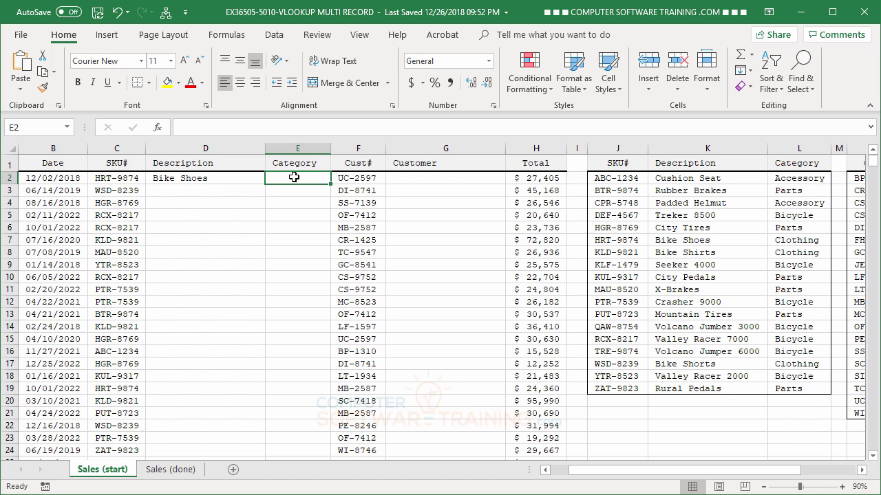
{"action": "key", "text": "ctrl+v"}
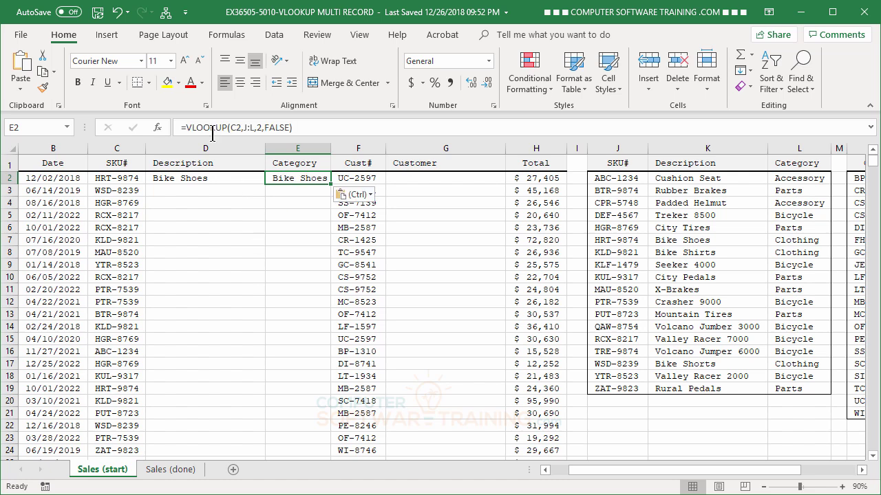
Change the column index in the E2 formula to 3 so it returns the category
{"action": "left_click", "coordinate": [261, 128]}
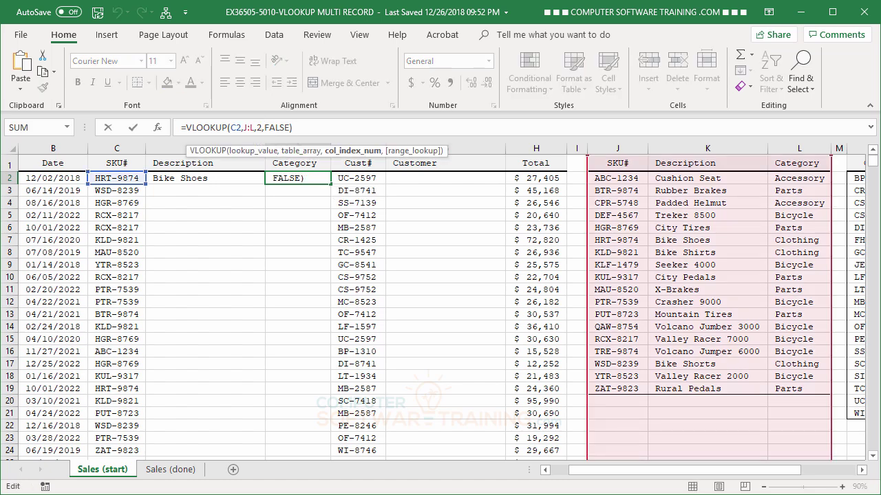
{"action": "key", "text": "BackSpace"}
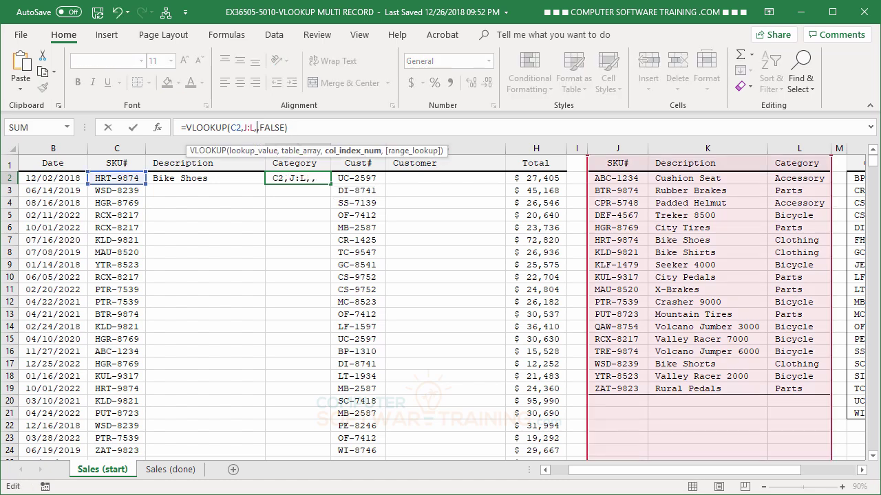
{"action": "type", "text": "3"}
{"action": "key", "text": "Return"}
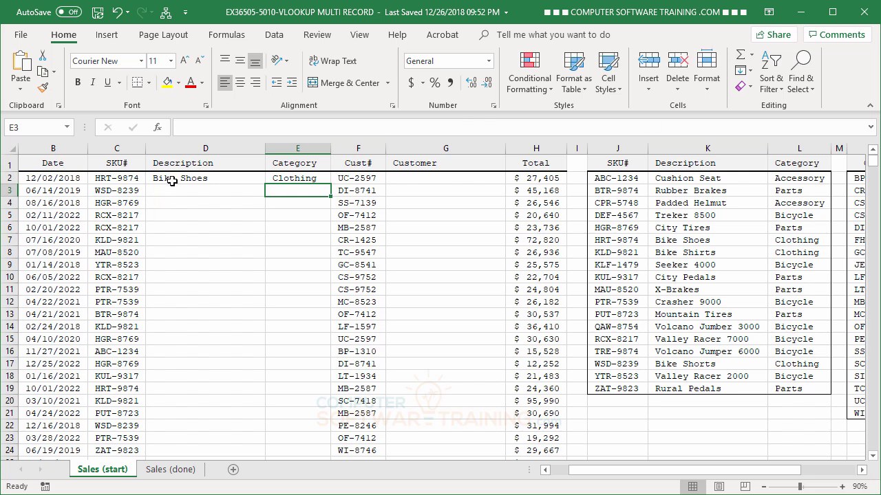
Fill the formulas in D2:E2 down through all sales records and inspect the copied formula in D7
{"action": "left_click_drag", "start_coordinate": [174, 178], "coordinate": [284, 178]}
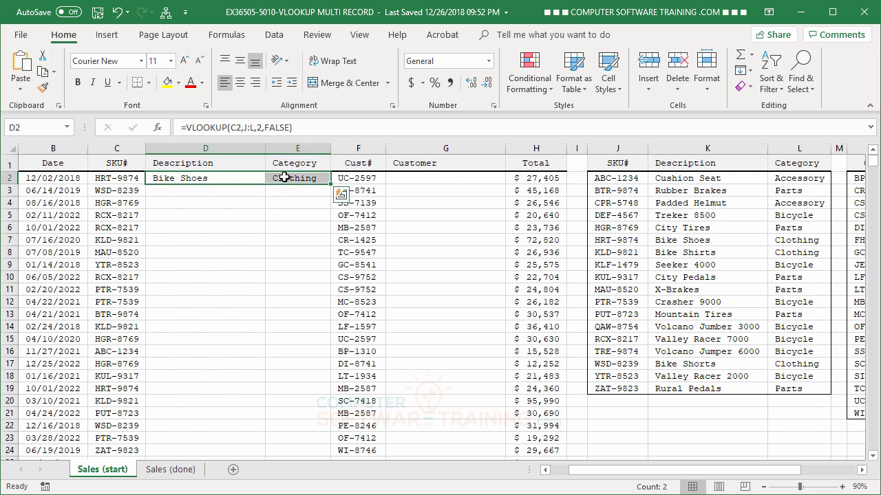
{"action": "double_click", "coordinate": [331, 185]}
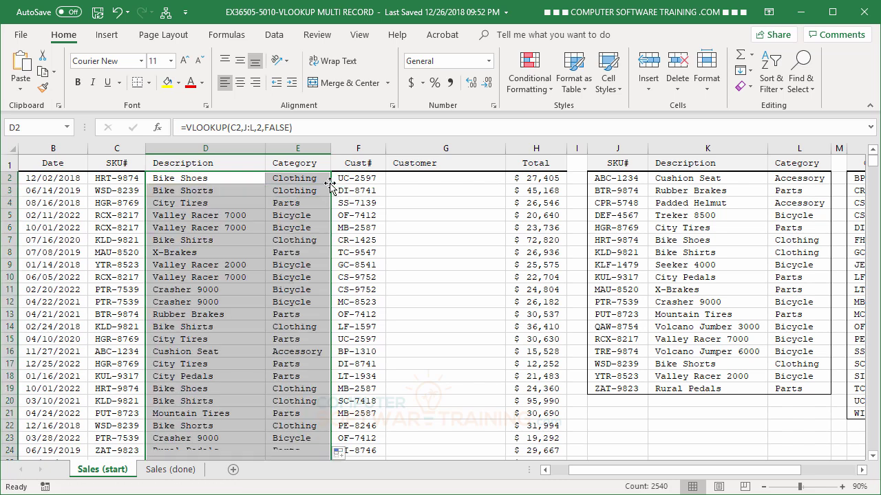
{"action": "left_click", "coordinate": [216, 242]}
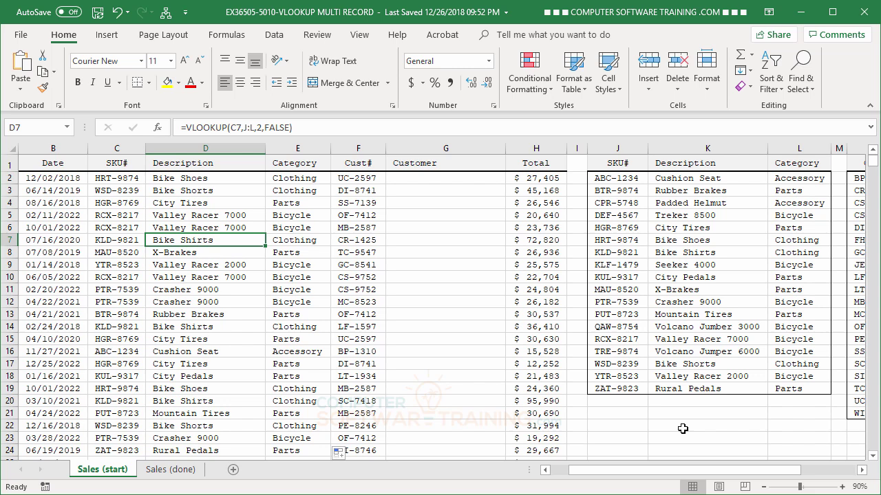
Change the description for SKU CPR-5748 in K4 to "Iguana Tray" and check the sales records with that SKU
{"action": "left_click", "coordinate": [677, 203]}
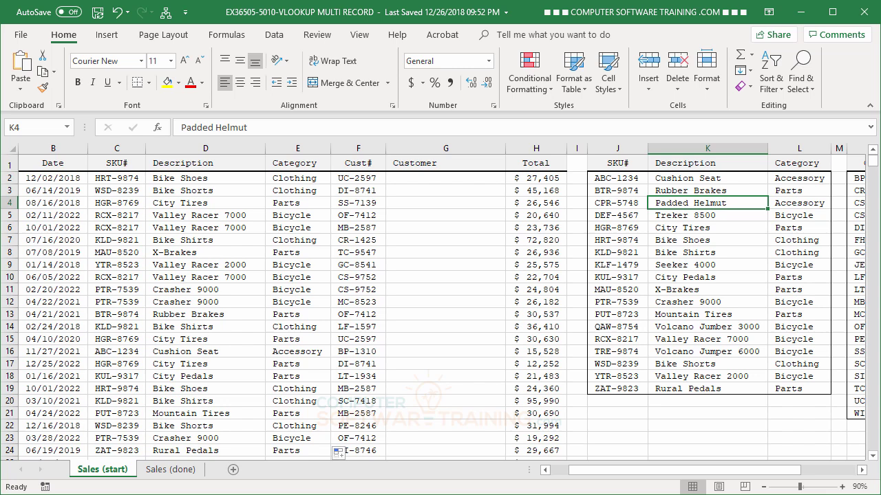
{"action": "type", "text": "Ig"}
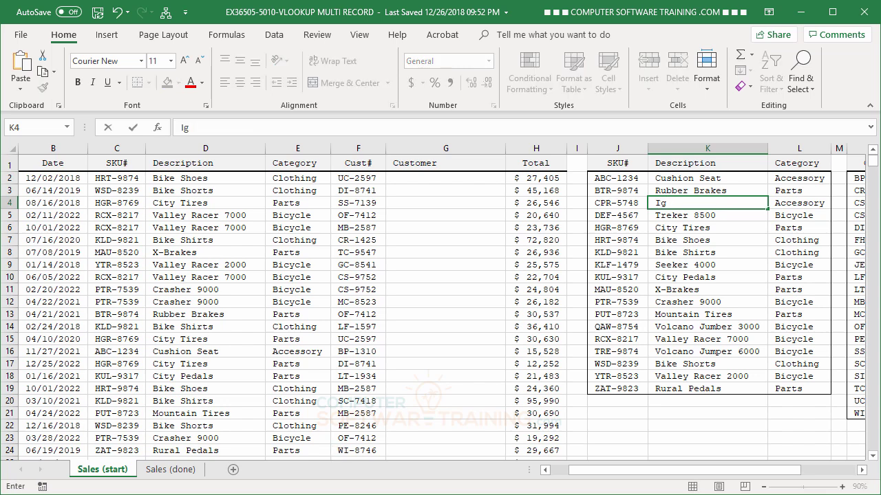
{"action": "type", "text": "uana Tray"}
{"action": "key", "text": "Return"}
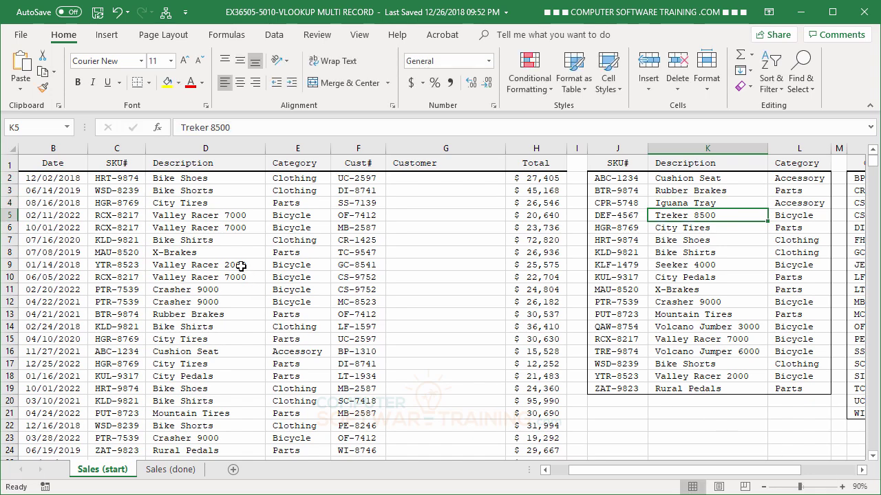
{"action": "scroll", "coordinate": [189, 231], "scroll_direction": "down", "scroll_amount": 3}
{"action": "scroll", "coordinate": [189, 231], "scroll_direction": "down", "scroll_amount": 2}
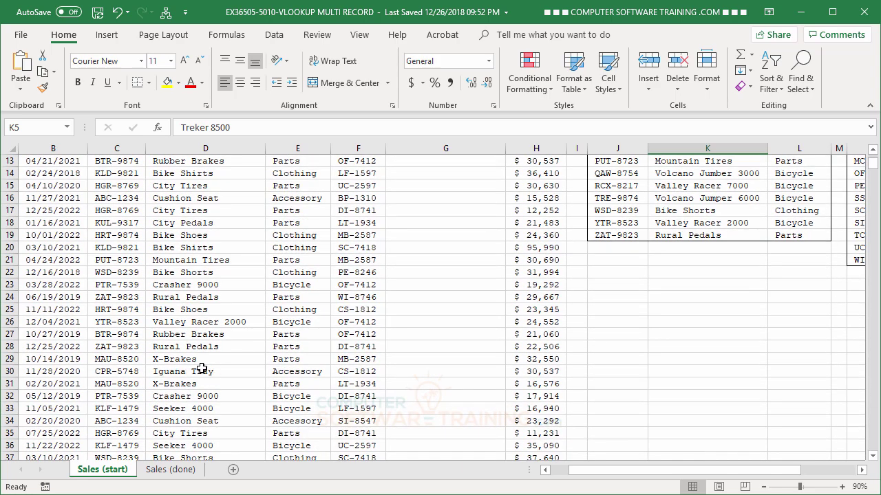
{"action": "scroll", "coordinate": [206, 371], "scroll_direction": "up", "scroll_amount": 4}
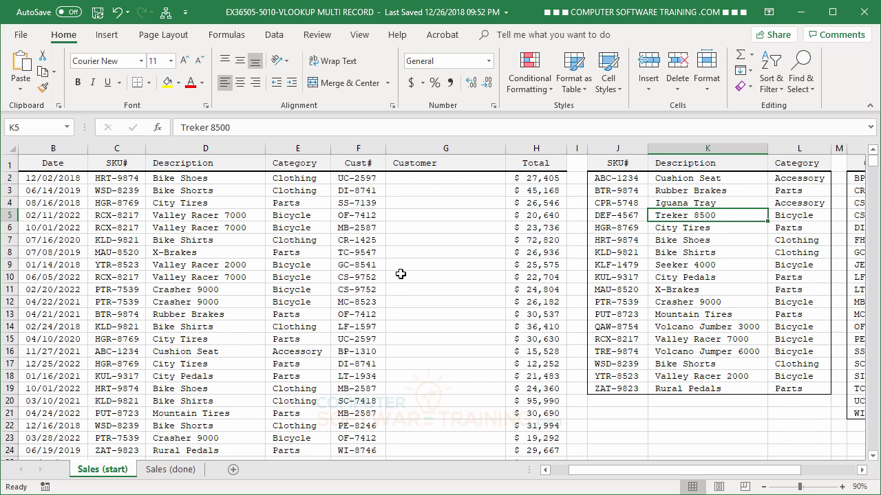
Start a VLOOKUP formula in Customer cell G2 with the customer number in F2 as the lookup value
{"action": "left_click", "coordinate": [861, 470]}
{"action": "left_click", "coordinate": [861, 470]}
{"action": "left_click", "coordinate": [861, 470]}
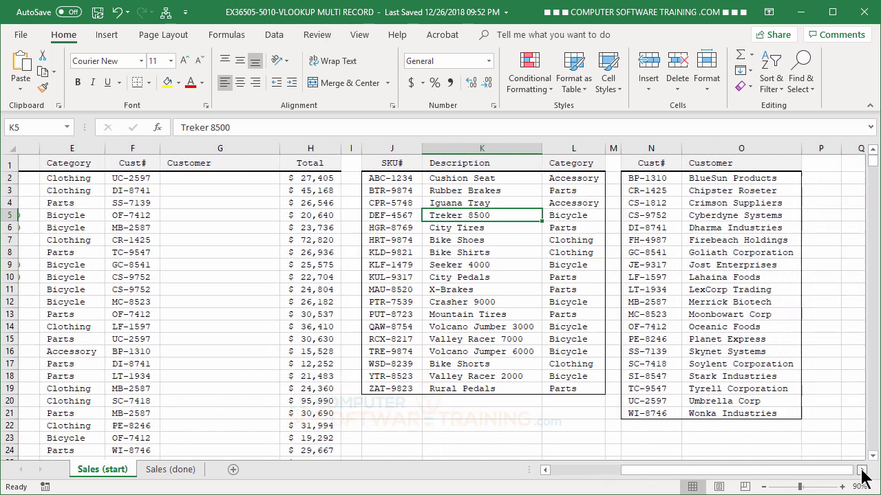
{"action": "left_click", "coordinate": [158, 181]}
{"action": "type", "text": "="}
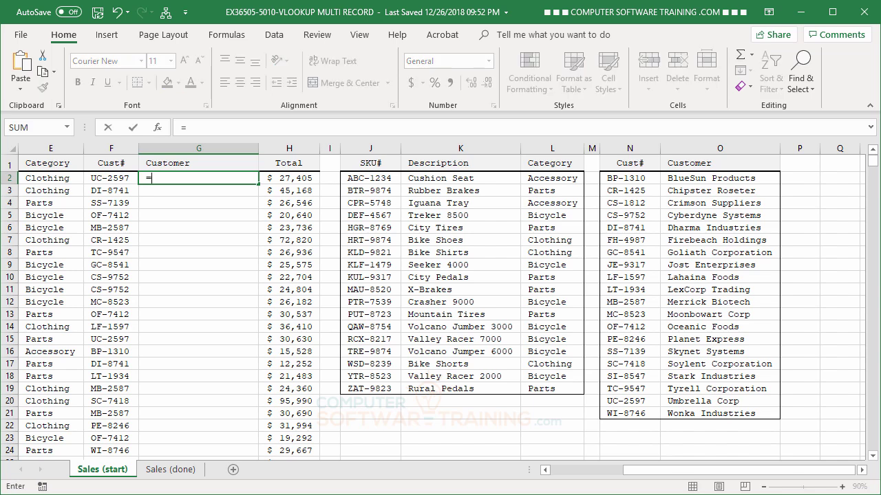
{"action": "type", "text": "vl"}
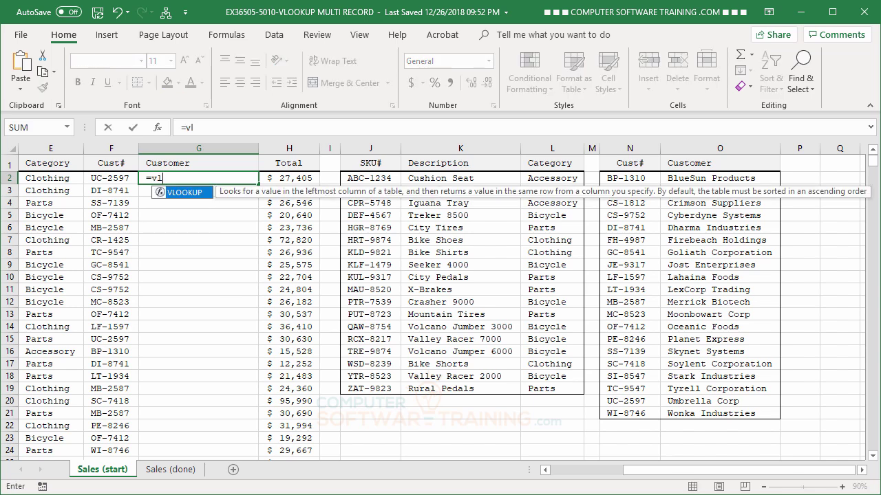
{"action": "double_click", "coordinate": [160, 195]}
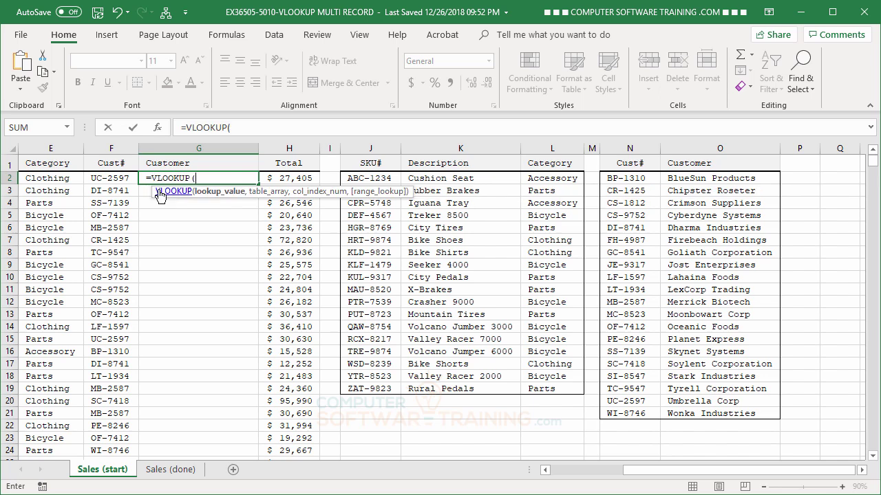
{"action": "left_click", "coordinate": [119, 178]}
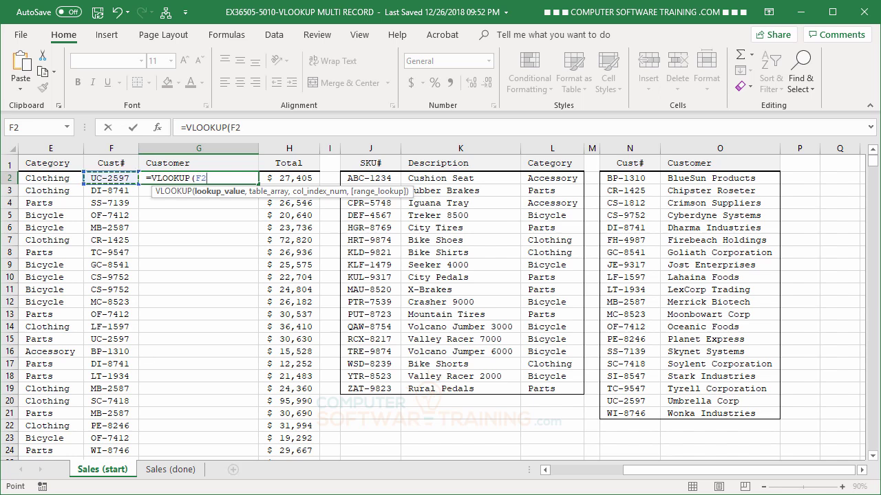
{"action": "type", "text": ","}
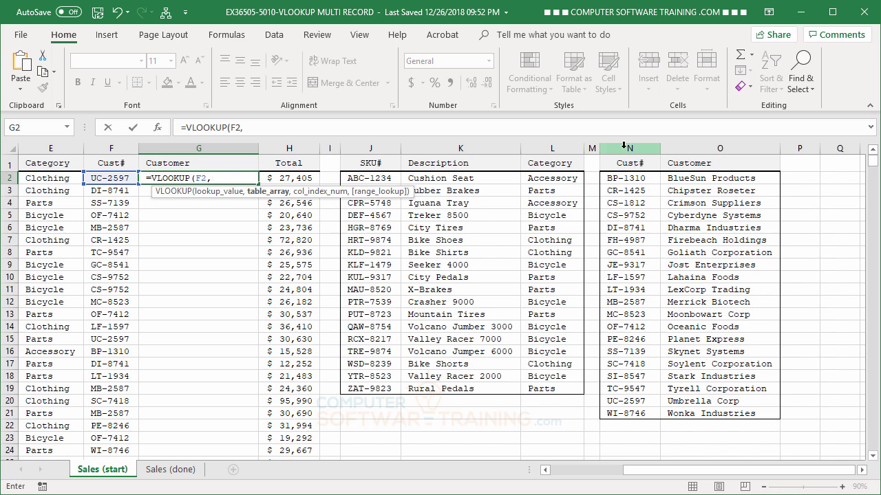
Complete the G2 formula with columns N:O as the table array, column index 2 and FALSE for an exact match
{"action": "left_click_drag", "start_coordinate": [630, 148], "coordinate": [692, 149]}
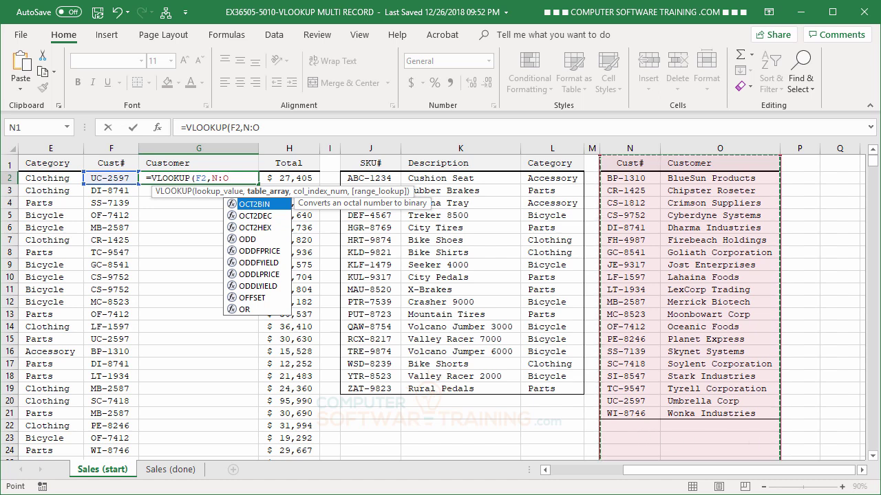
{"action": "type", "text": ","}
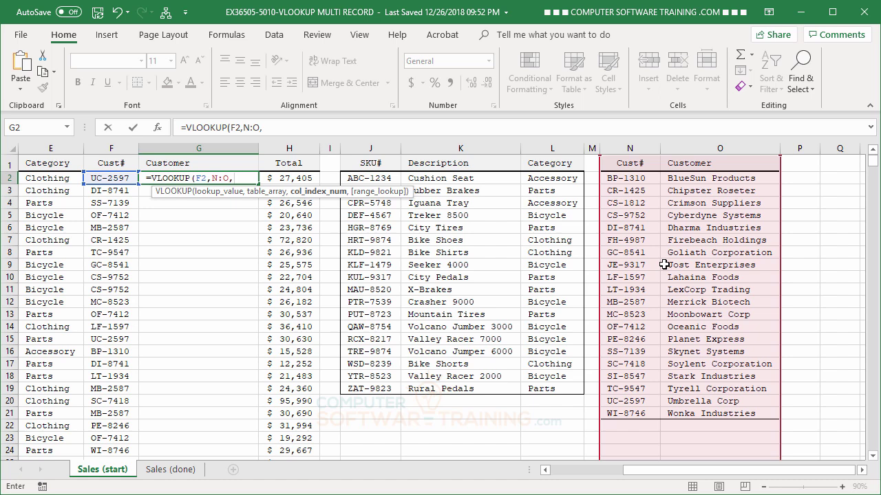
{"action": "type", "text": "2,"}
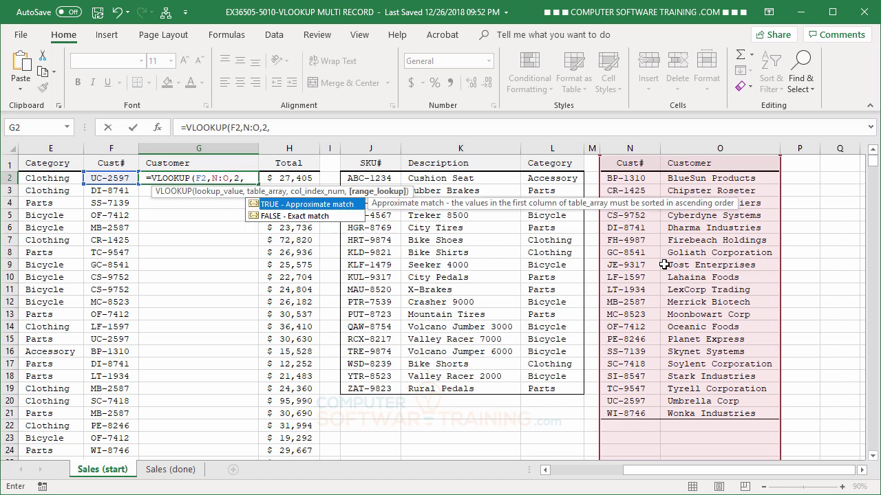
{"action": "double_click", "coordinate": [251, 213]}
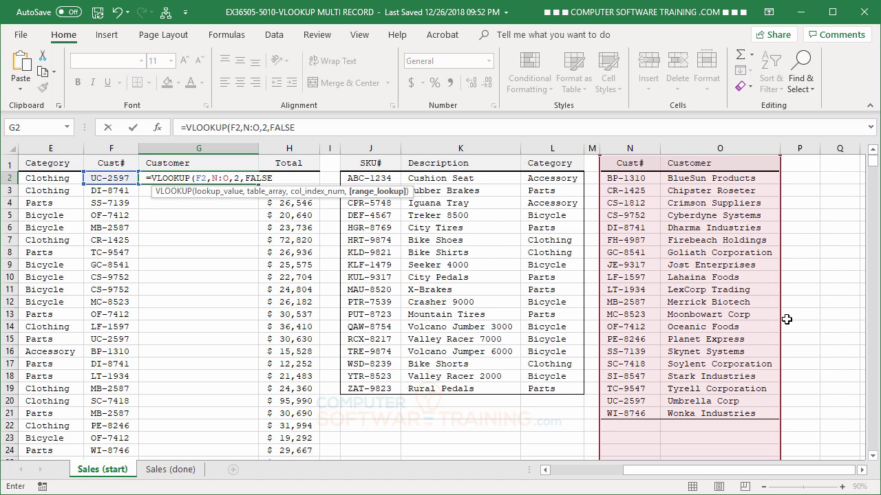
{"action": "key", "text": "Return"}
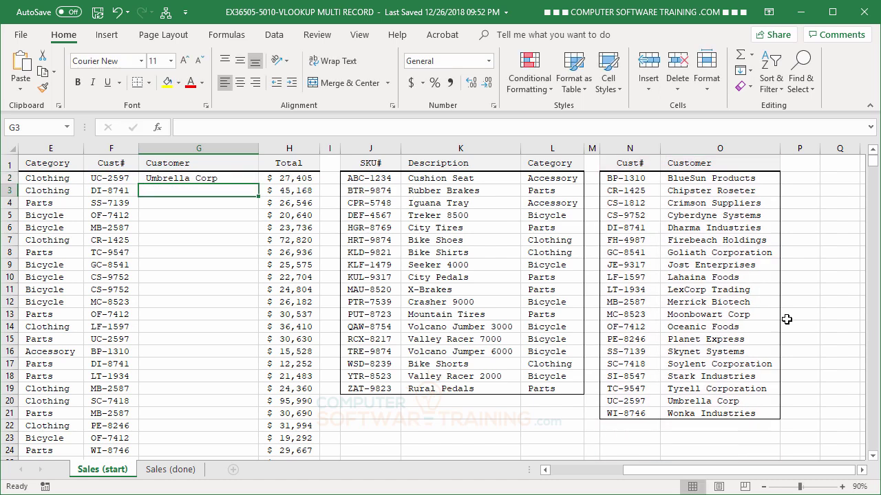
Fill the G2 customer formula down through all sales records and inspect the copied formula in G4
{"action": "left_click", "coordinate": [194, 178]}
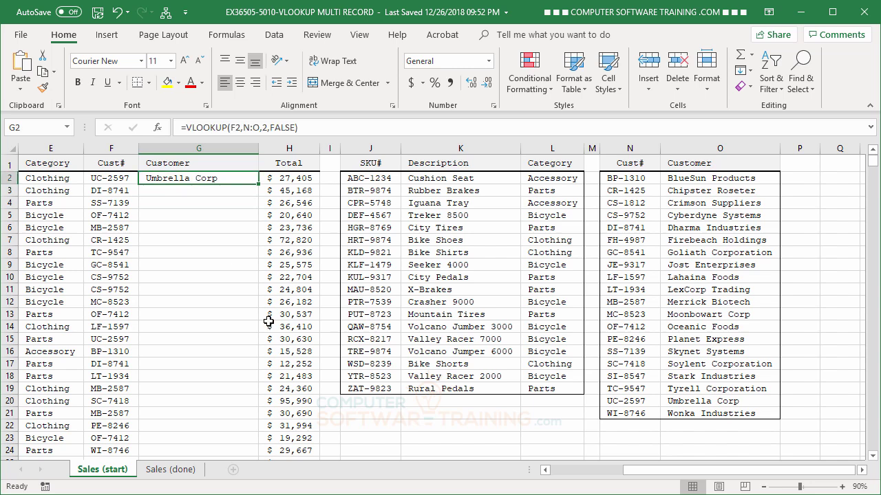
{"action": "double_click", "coordinate": [258, 186]}
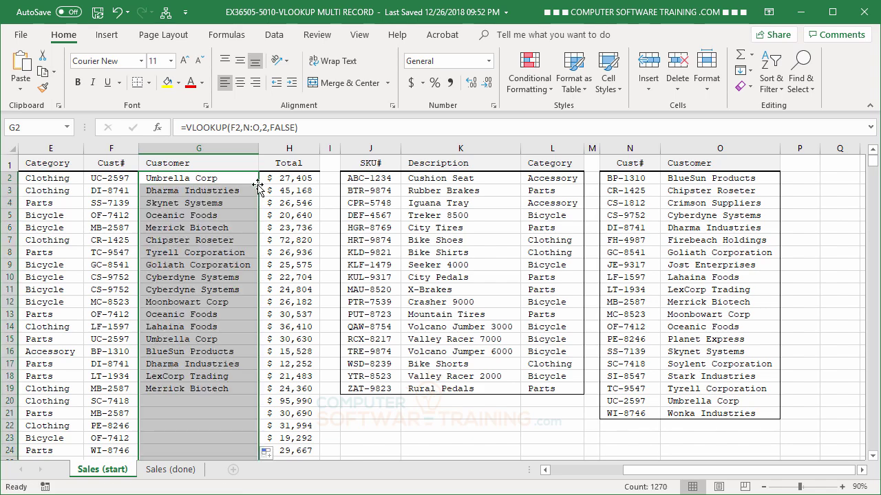
{"action": "left_click", "coordinate": [192, 203]}
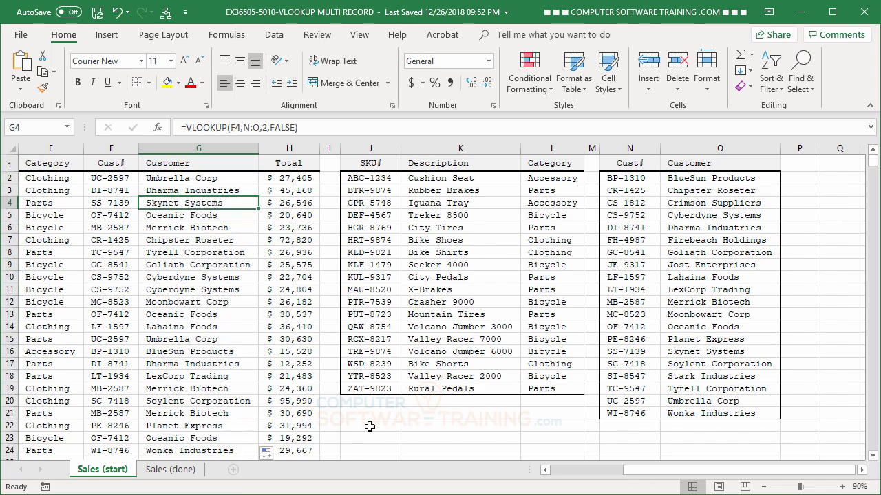
{"action": "left_click_drag", "start_coordinate": [746, 475], "coordinate": [650, 479]}
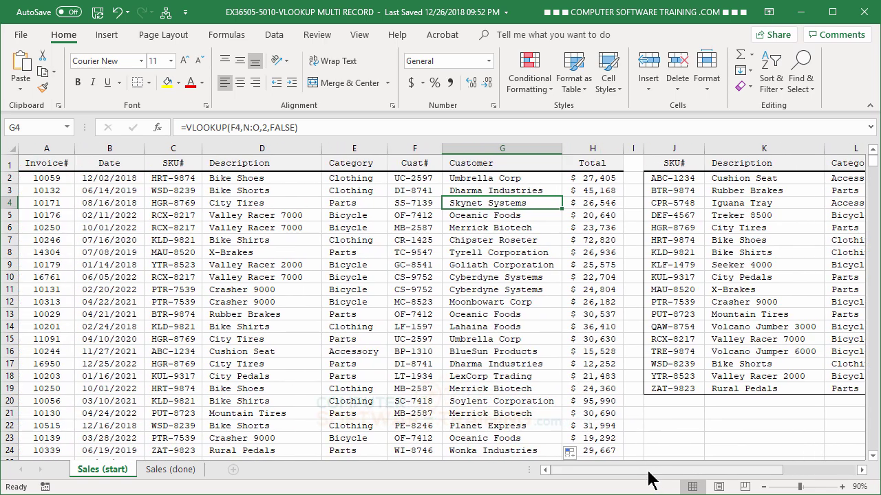